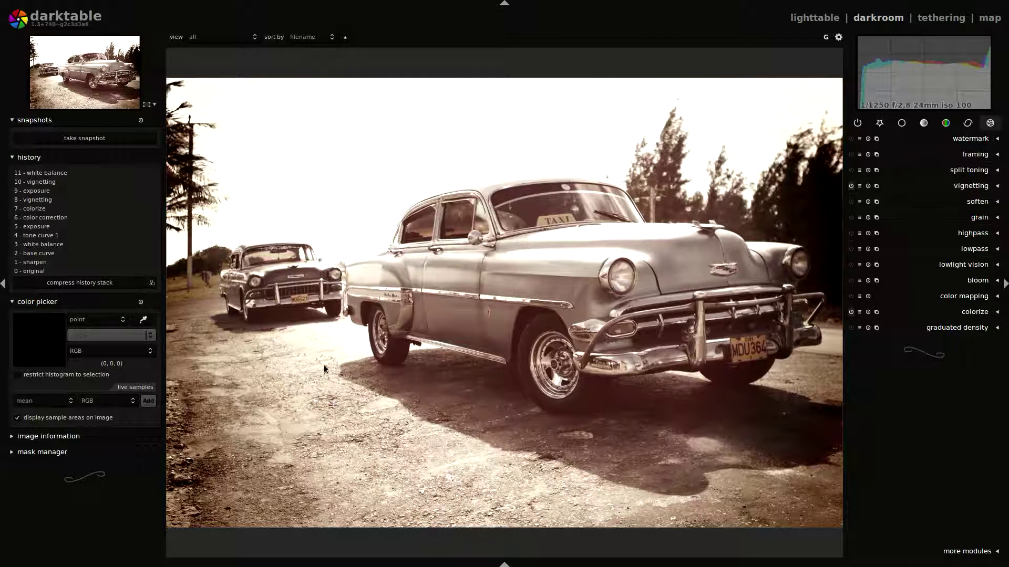
Compare the base curve history step against the full sepia edit
click(91, 254)
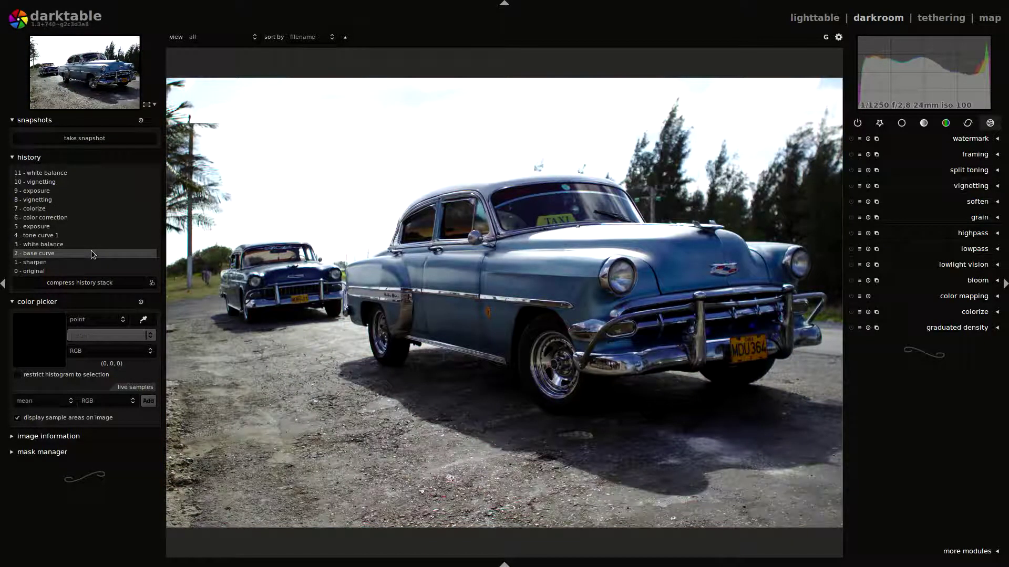
click(74, 175)
click(77, 253)
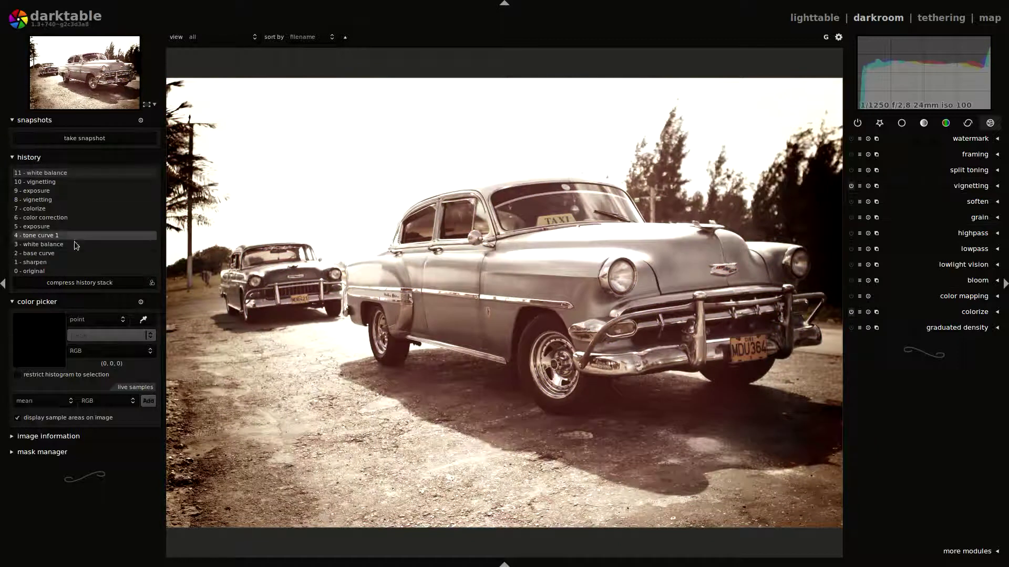
click(78, 171)
click(77, 252)
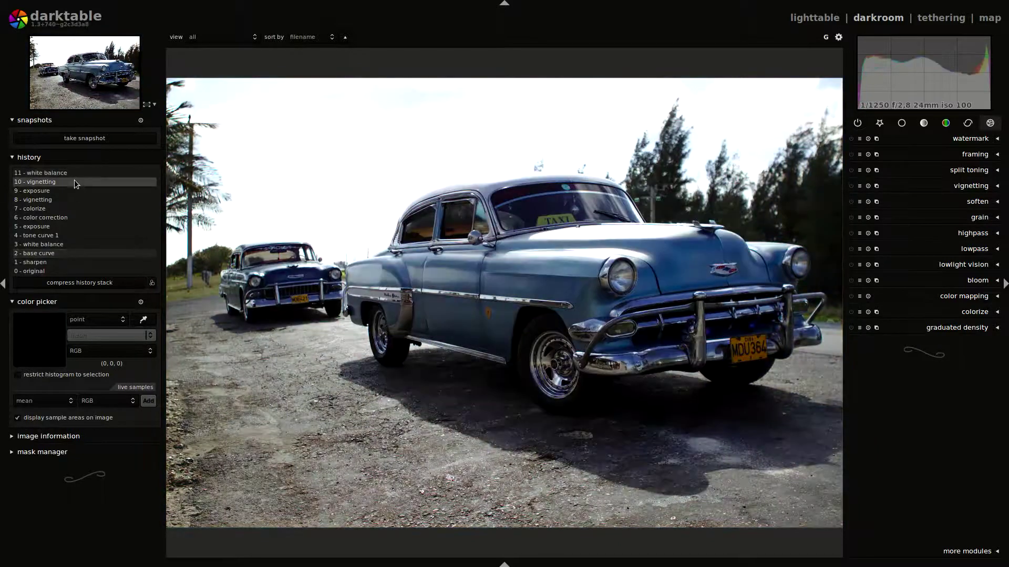
Select the '2 - base curve' history step and compress the history stack
click(74, 174)
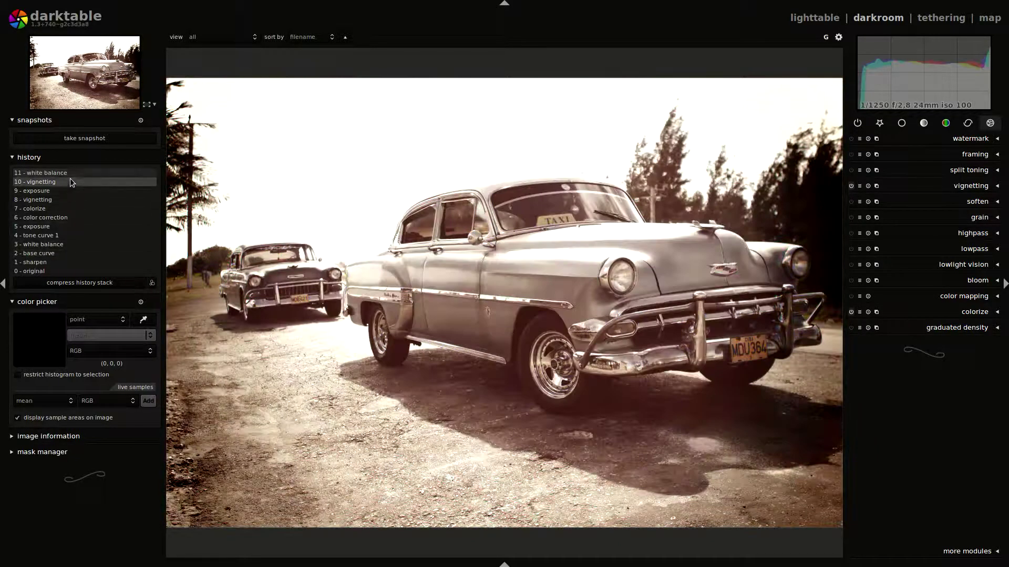
click(72, 255)
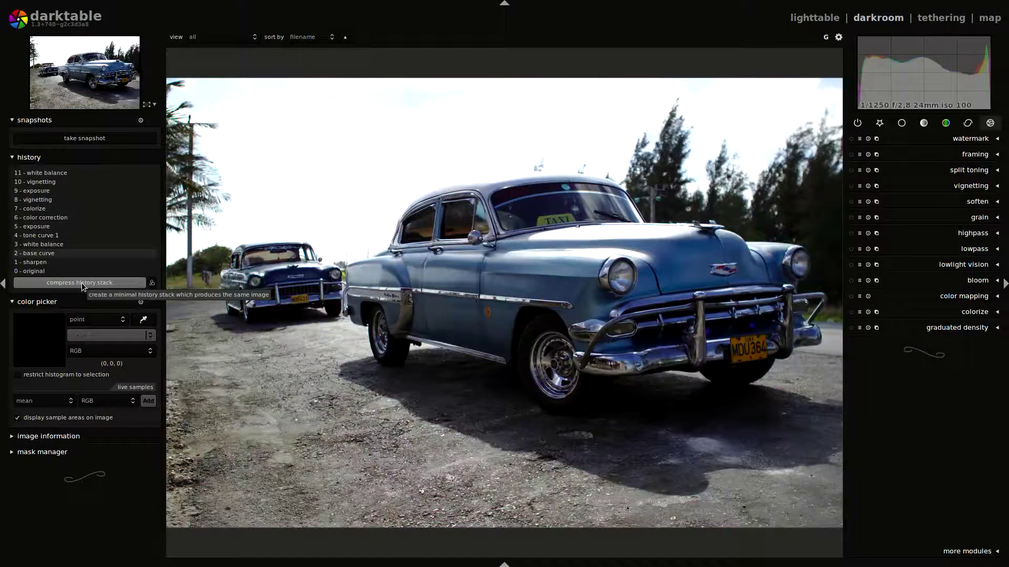
click(81, 283)
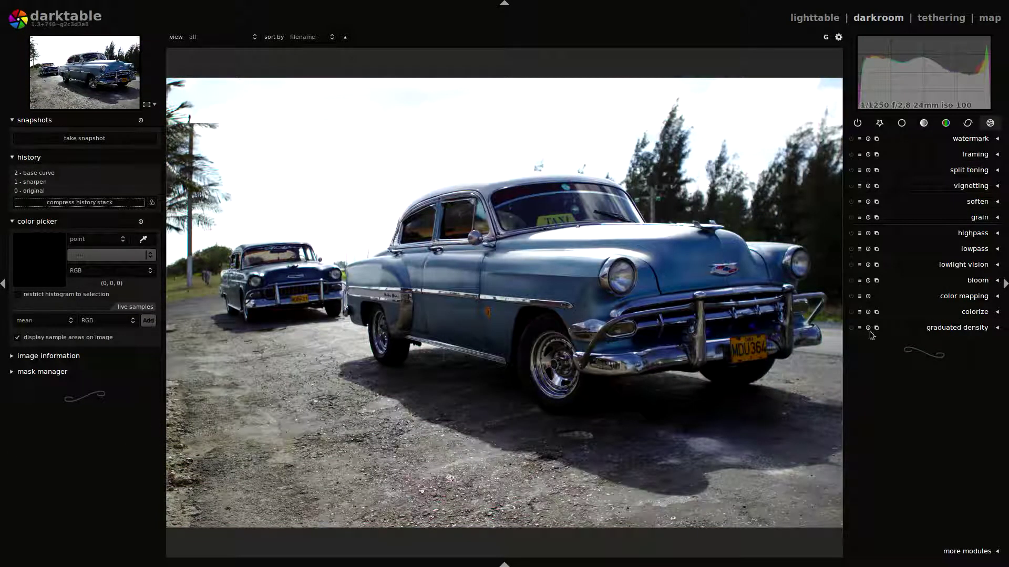
Raise the white balance temperature to about 7060K in the basic group
click(901, 122)
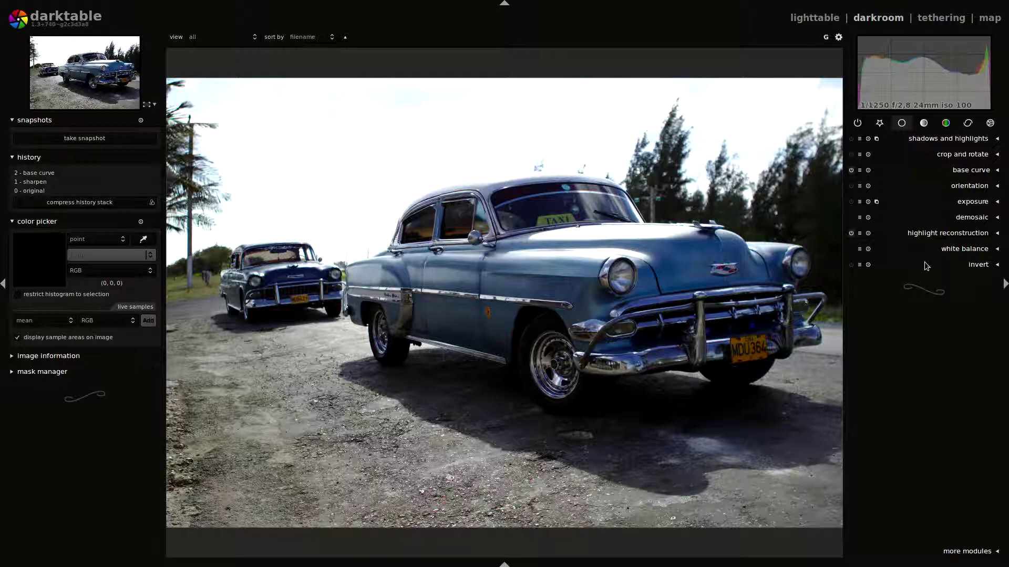
click(966, 251)
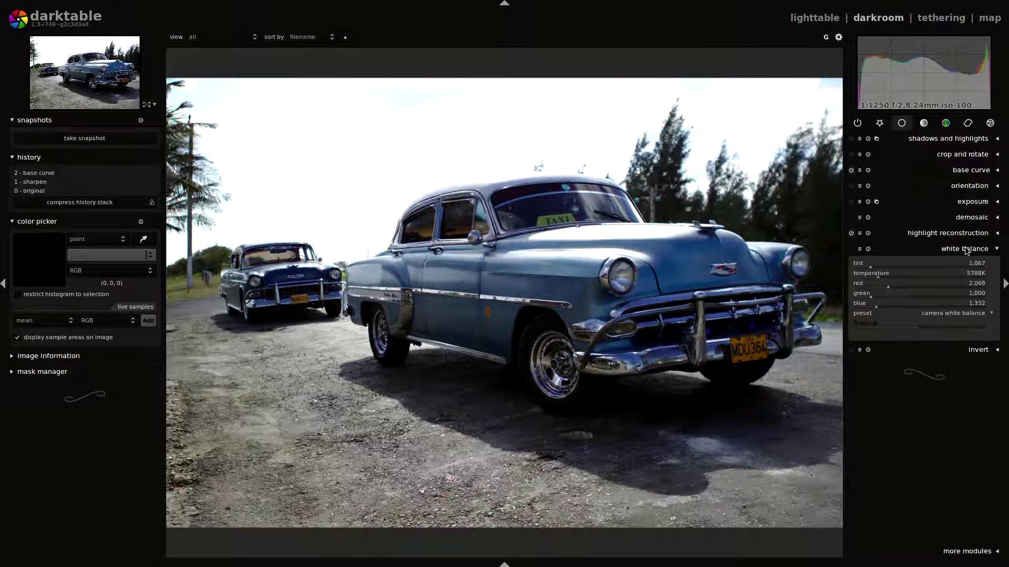
click(879, 277)
drag(879, 277, 883, 276)
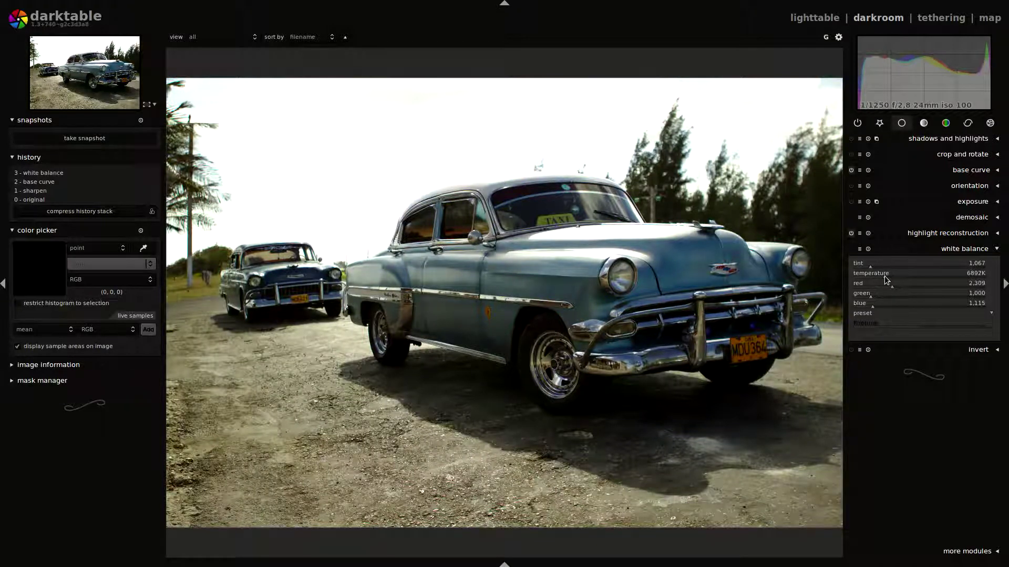
drag(883, 276, 885, 276)
scroll(884, 276, up, 1)
Enable exposure, set it to -0.50 EV and lower black level to -0.018
click(972, 203)
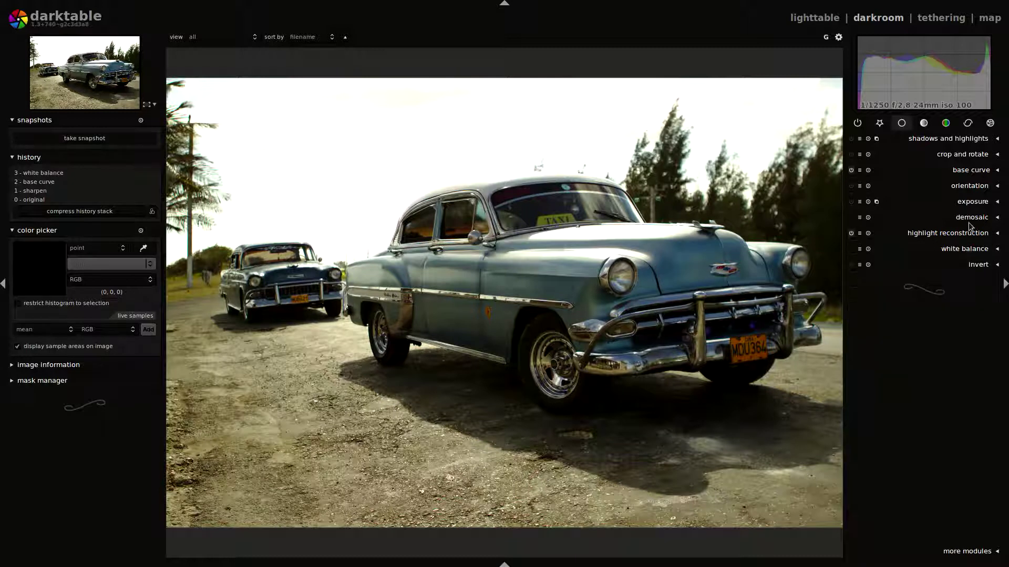
click(851, 202)
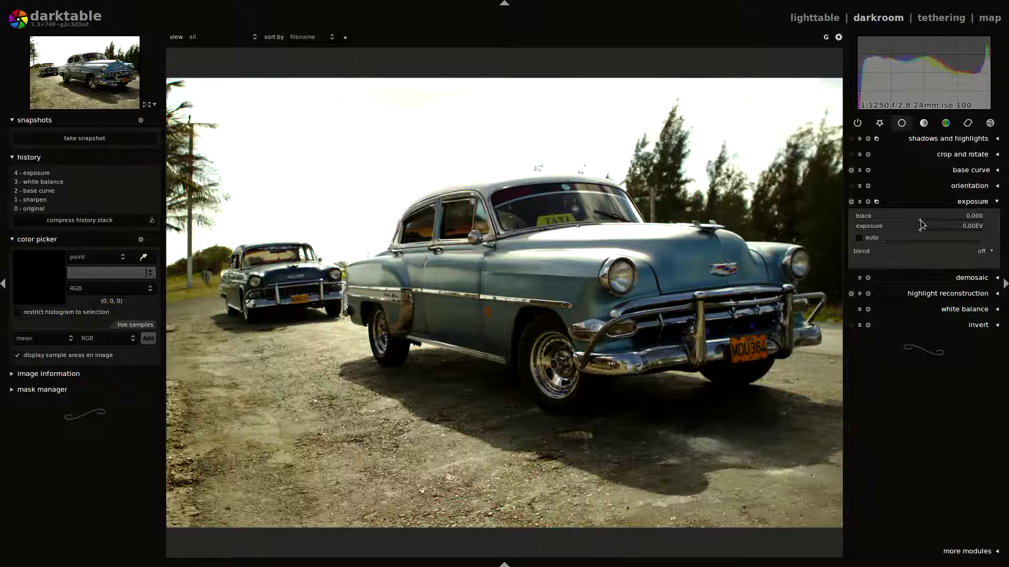
drag(920, 221, 916, 220)
click(920, 229)
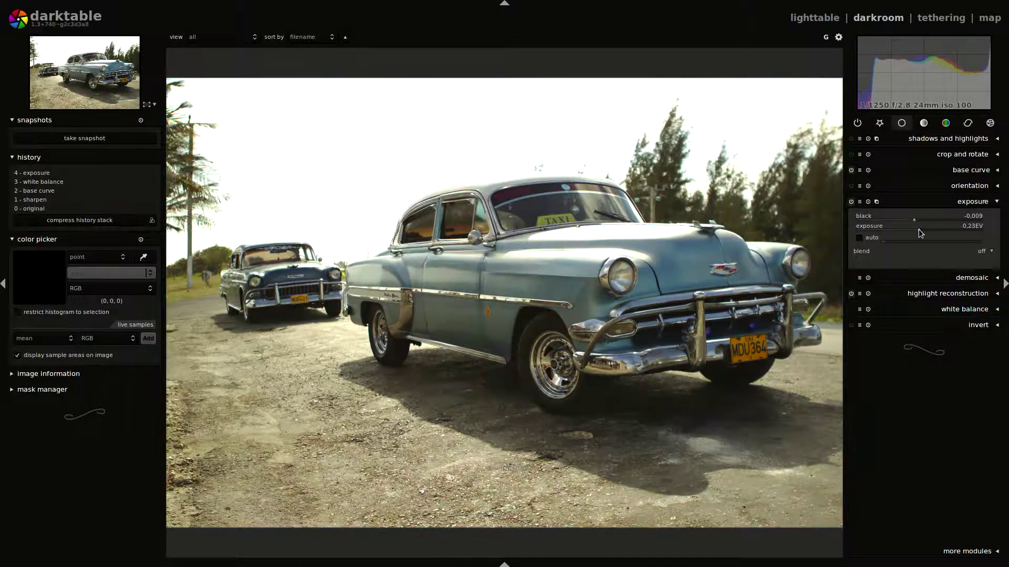
double_click(918, 229)
right_click(918, 229)
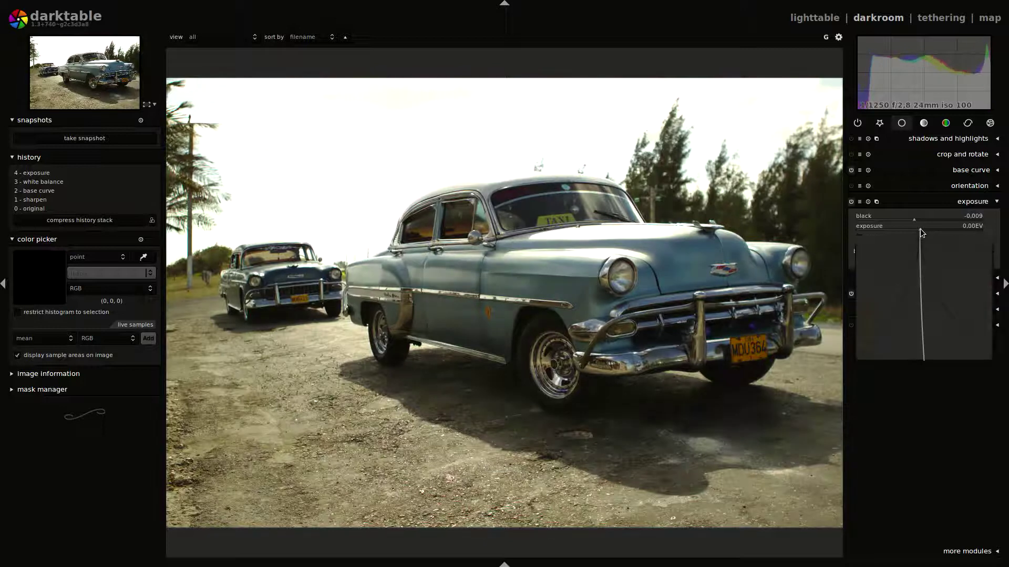
text(-0.5)
key(Return)
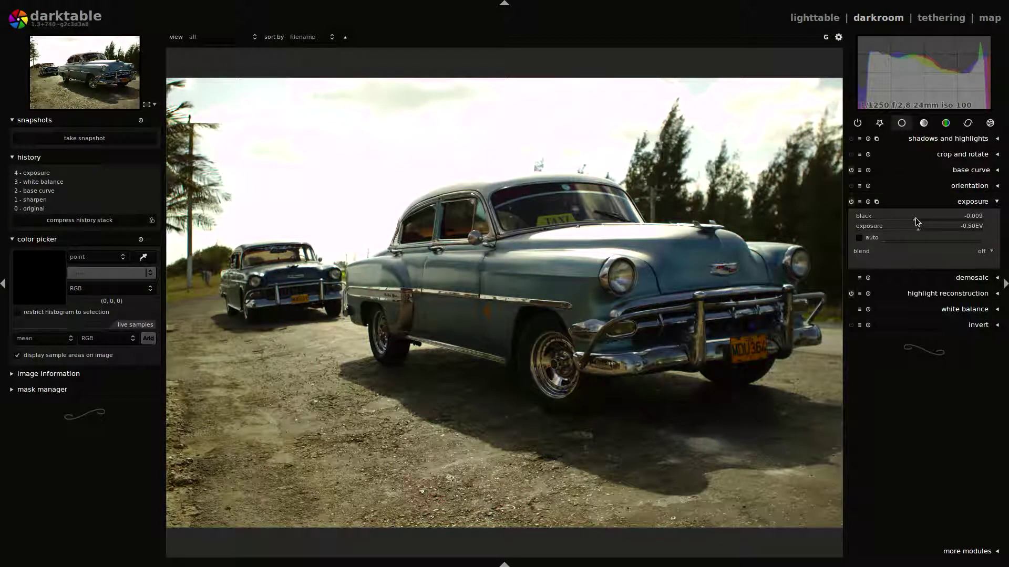
drag(913, 218, 908, 218)
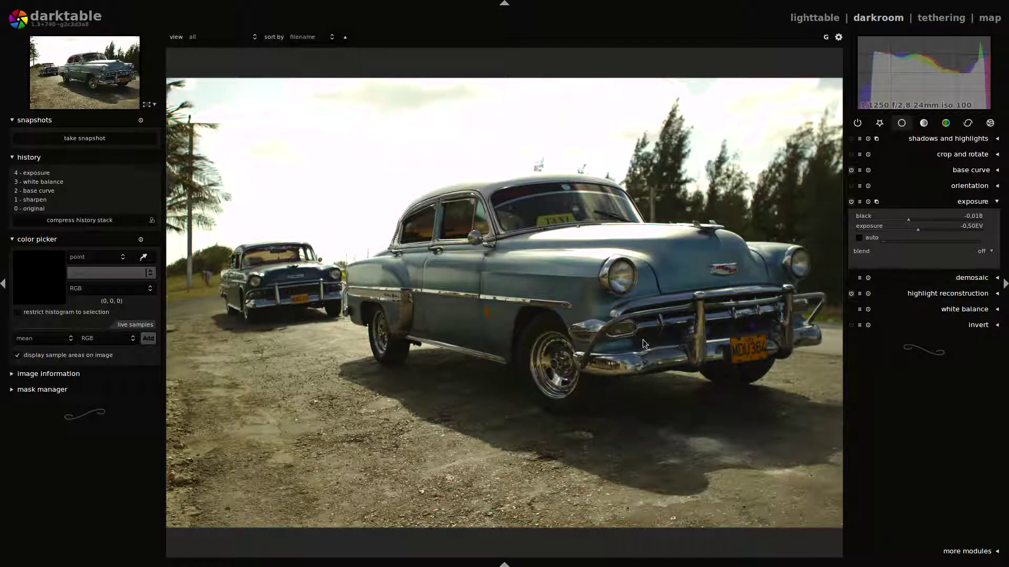
click(981, 199)
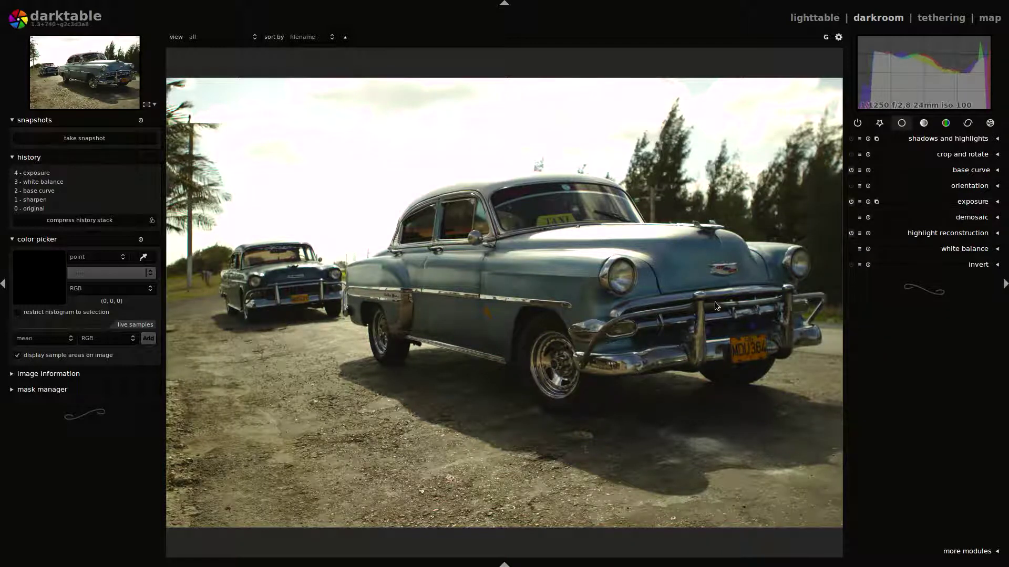
Enable color correction in the color group with saturation set to 0.50
click(946, 123)
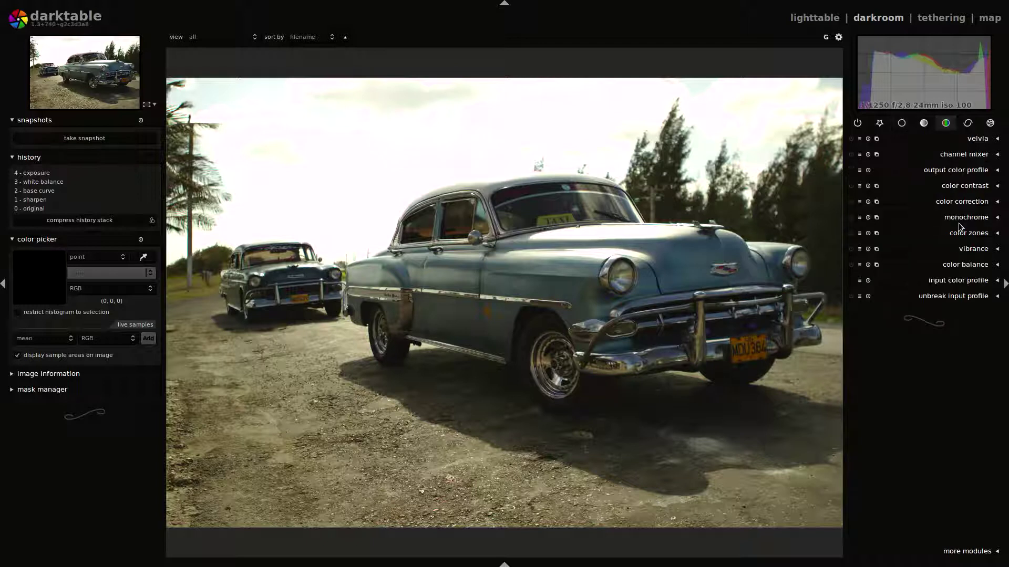
click(962, 204)
click(851, 202)
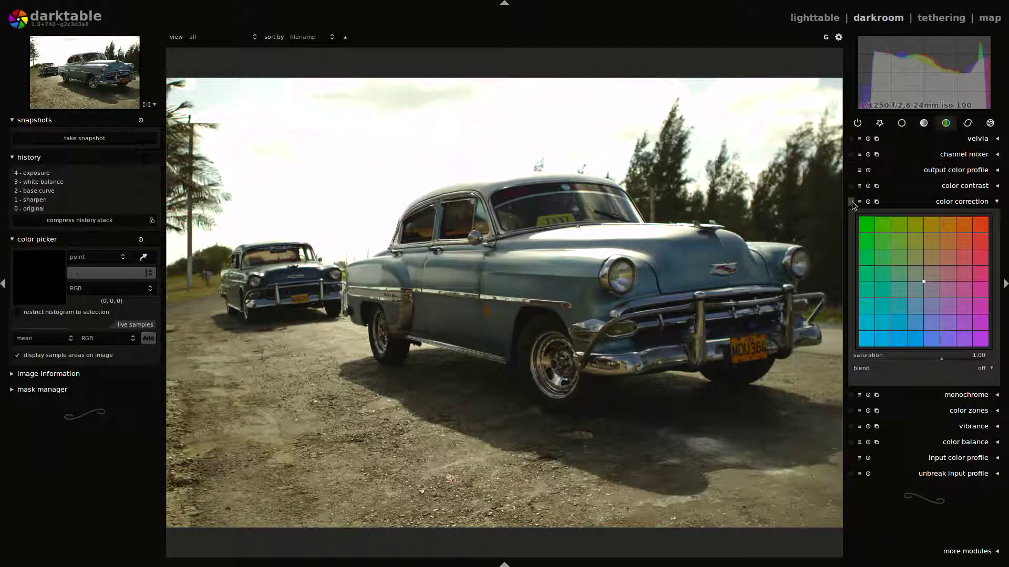
right_click(940, 359)
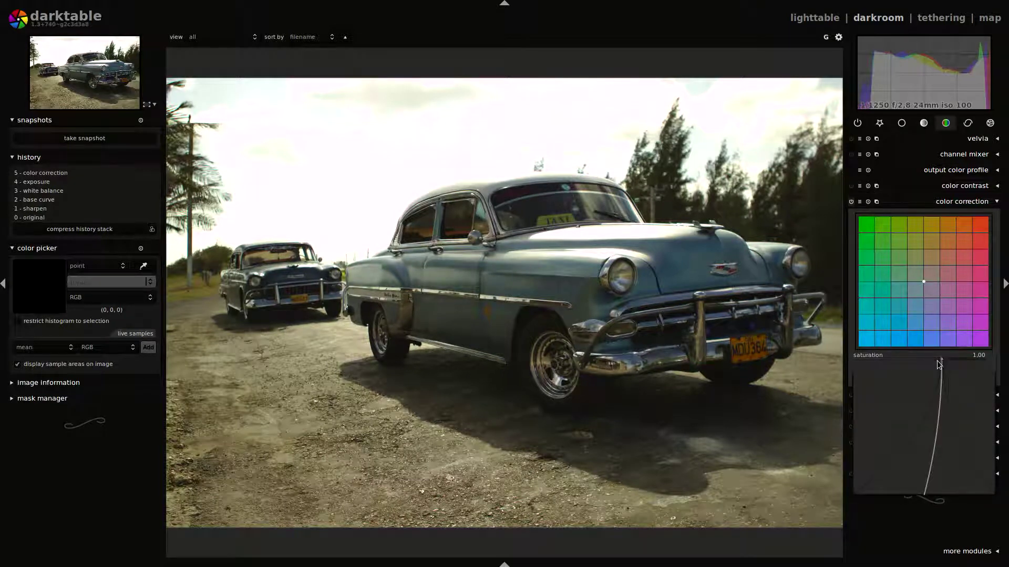
text(0.5)
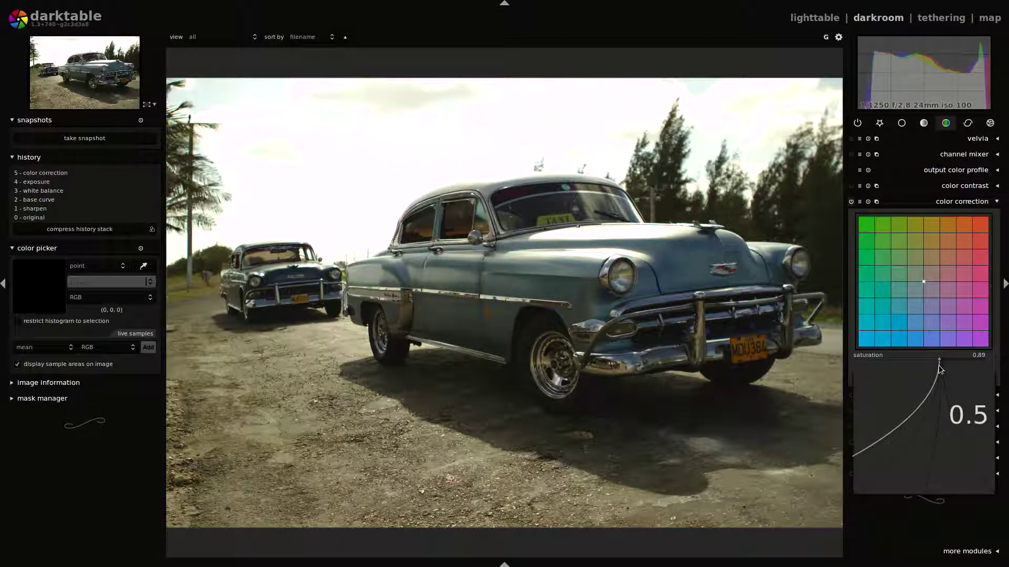
key(Return)
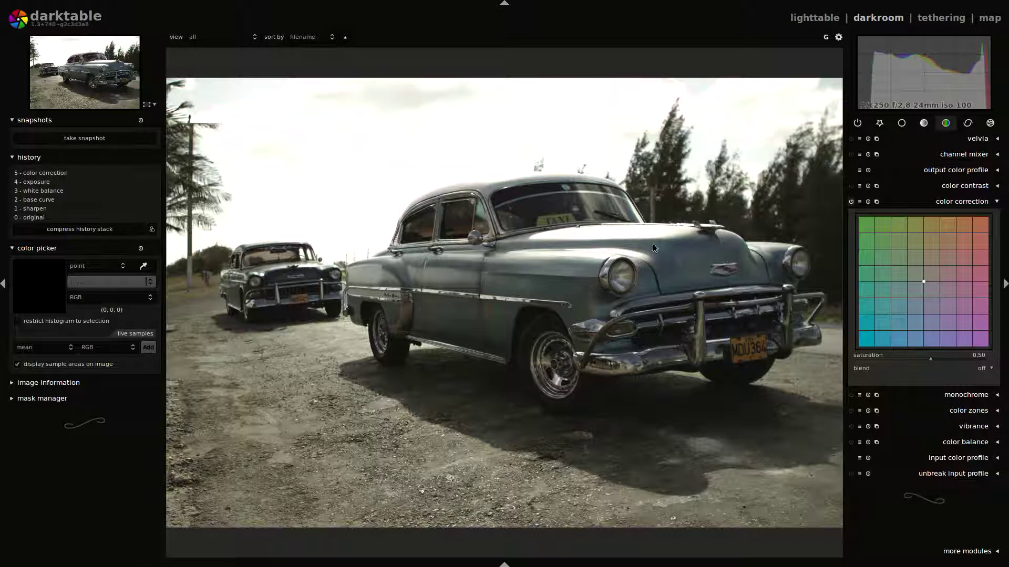
click(986, 202)
click(990, 123)
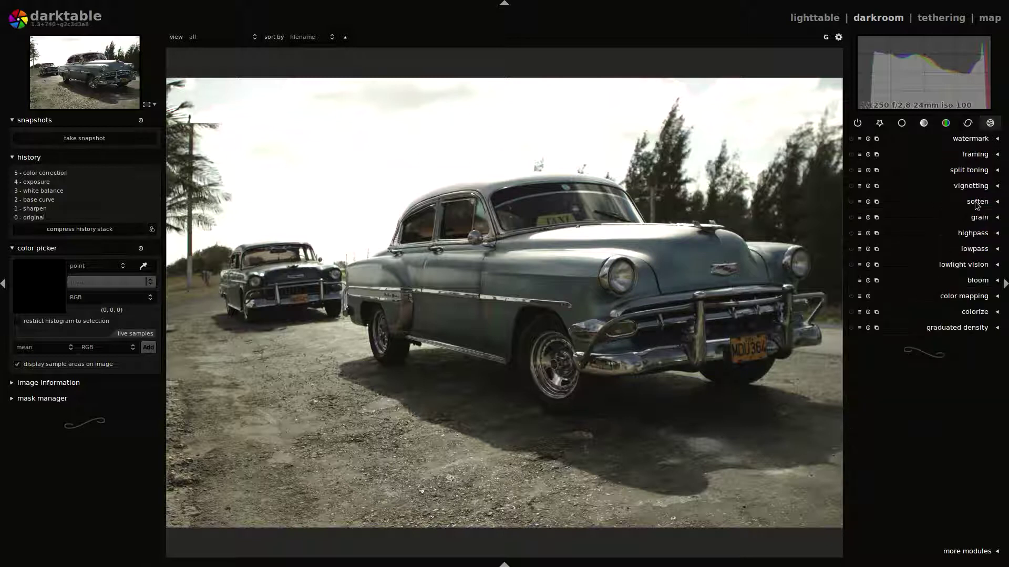
Enable colorize with saturation 0.60, source mix 100%, uniform blending in average mode
click(969, 314)
click(851, 312)
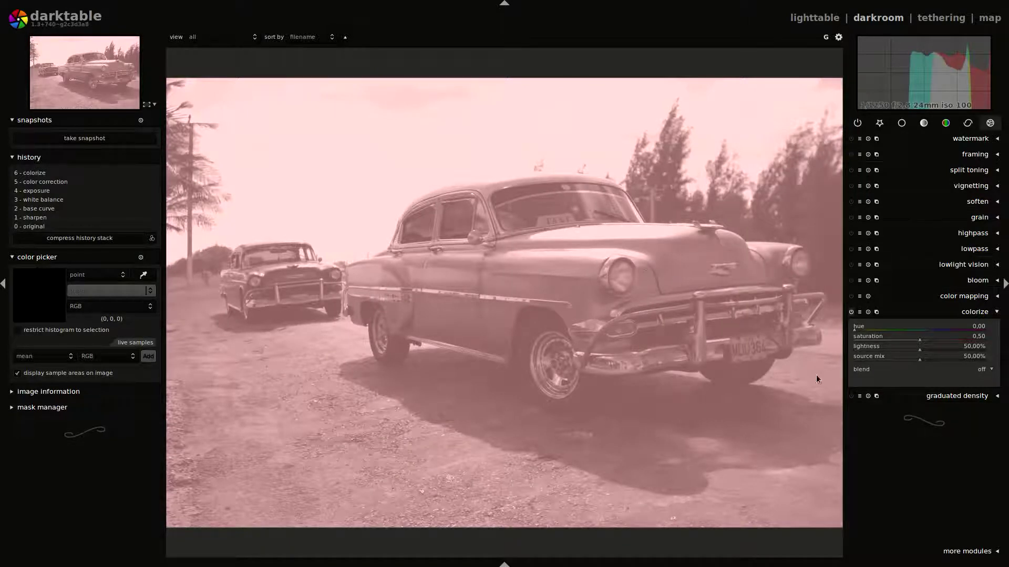
drag(917, 340, 933, 341)
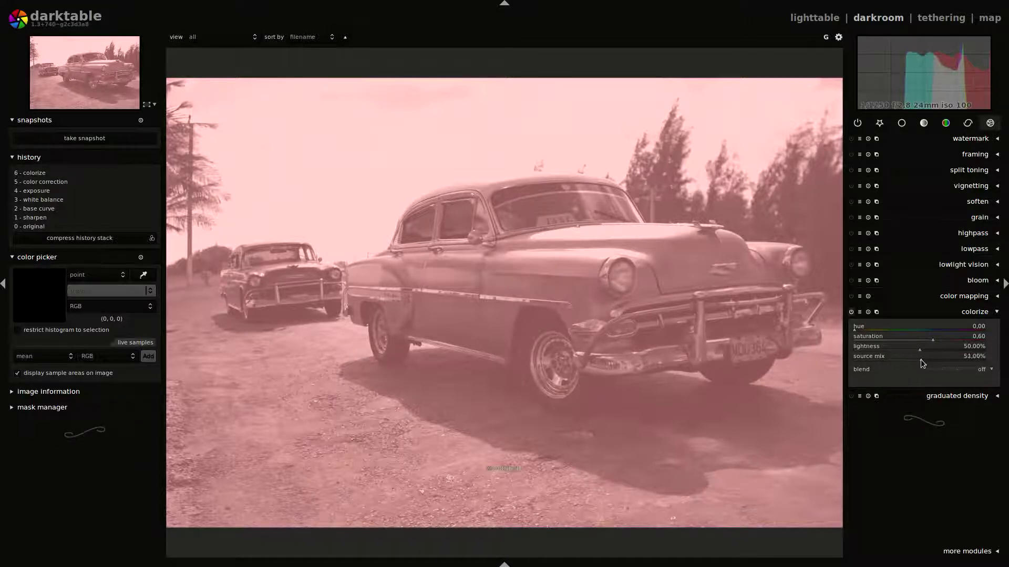
drag(920, 360, 986, 361)
click(985, 372)
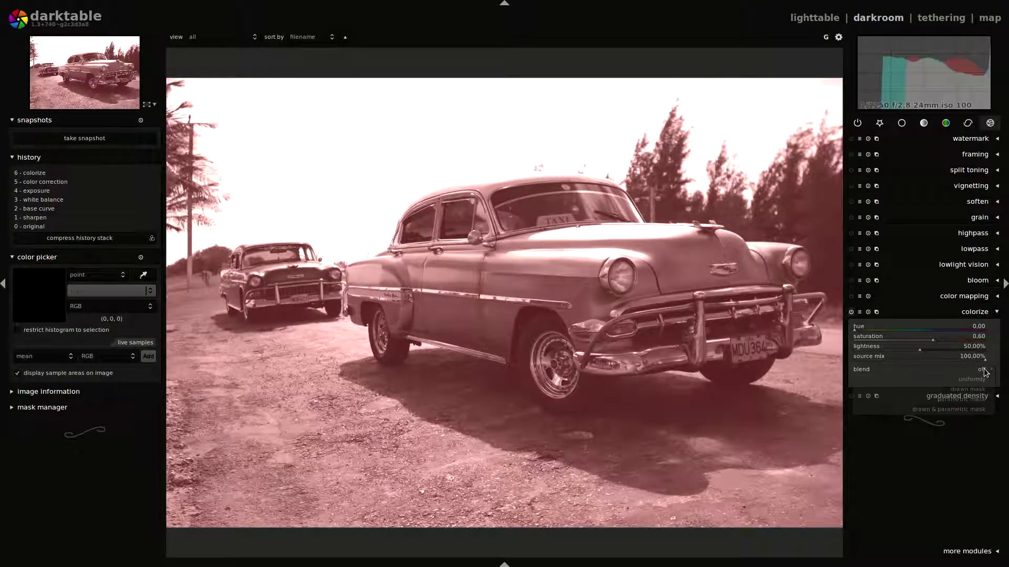
click(984, 380)
click(984, 382)
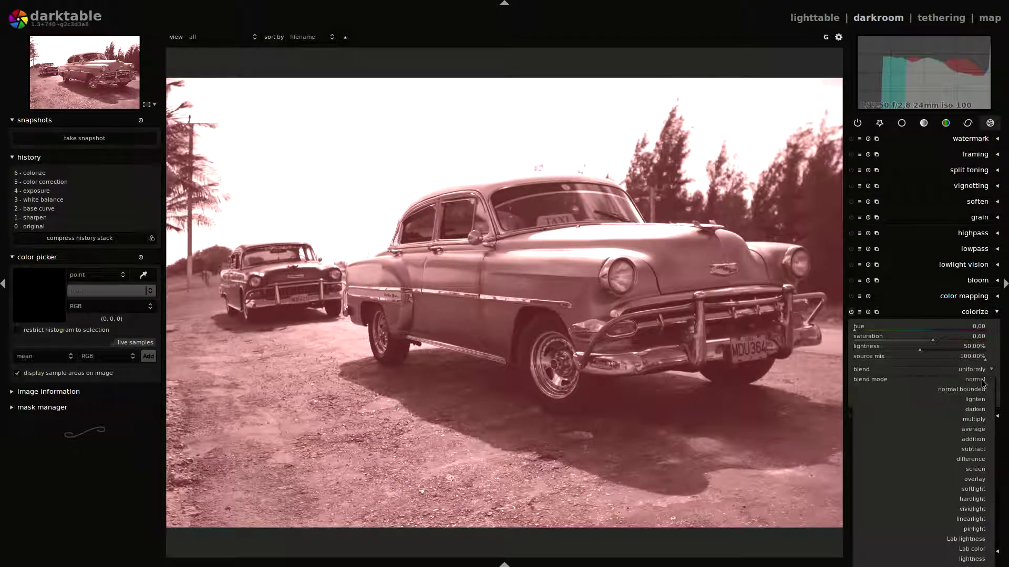
click(976, 429)
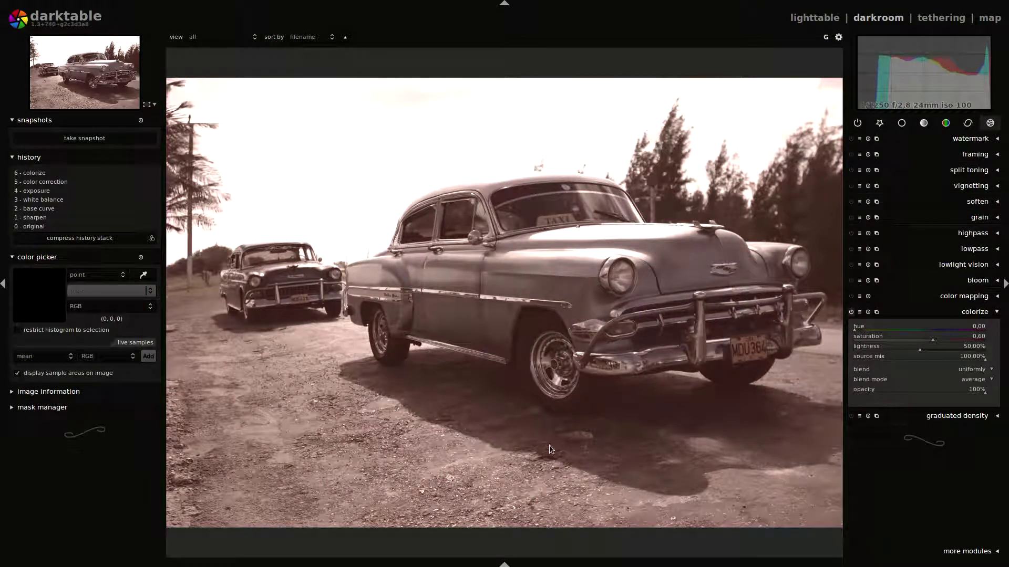
click(852, 312)
click(851, 312)
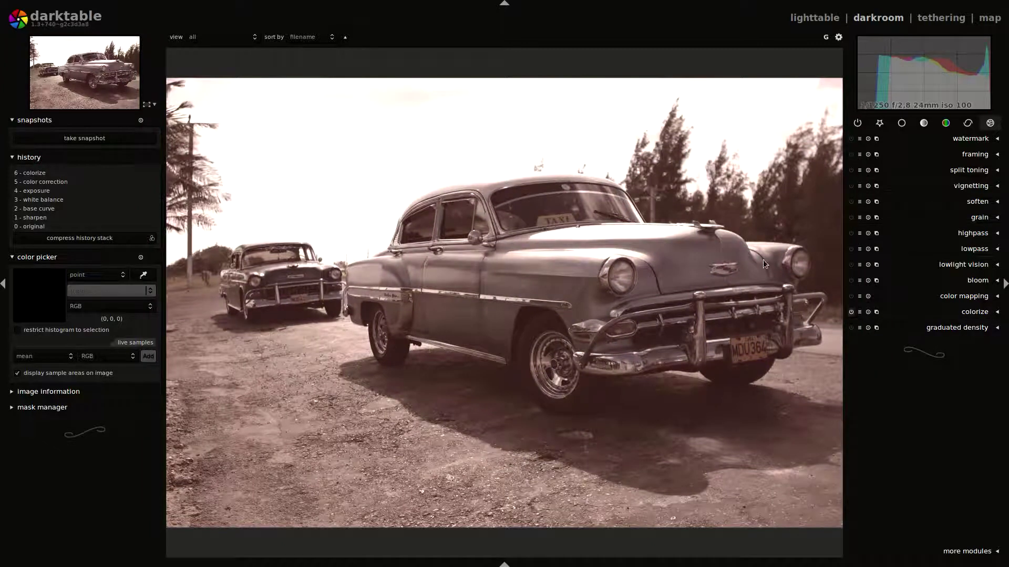
Enable vignetting with saturation 0, blended uniformly in overlay mode
click(966, 186)
click(851, 187)
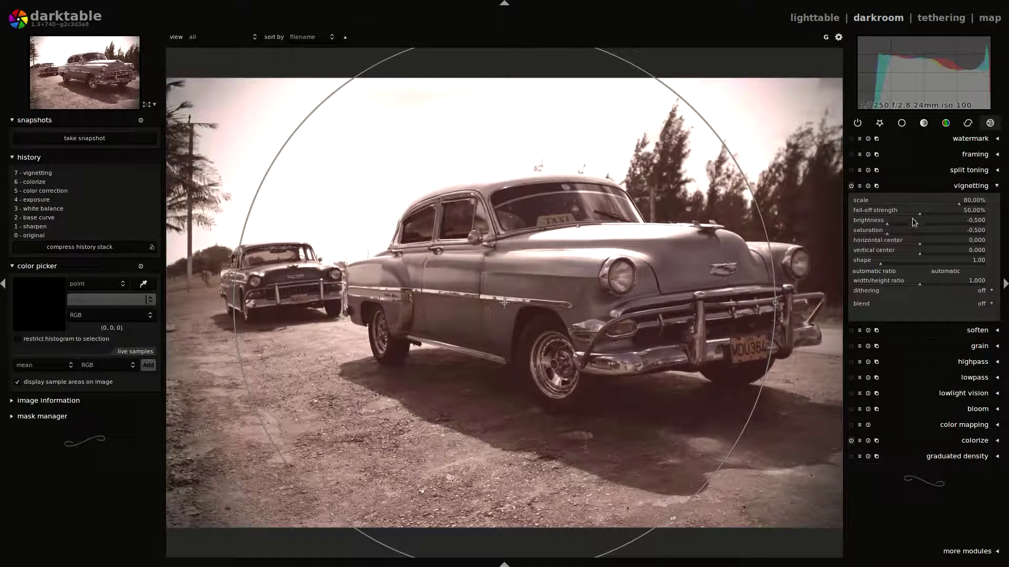
right_click(886, 235)
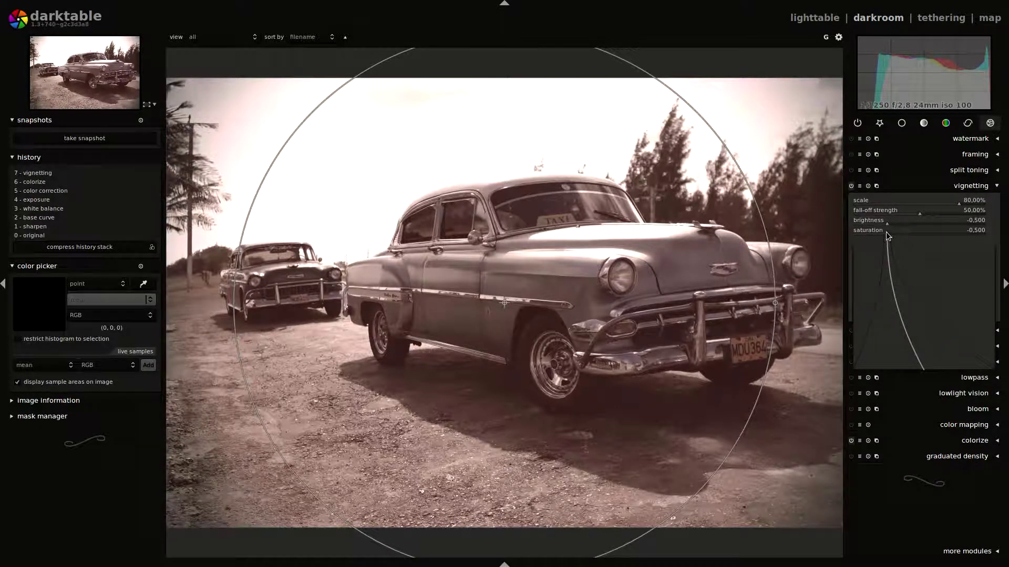
text(0)
key(Return)
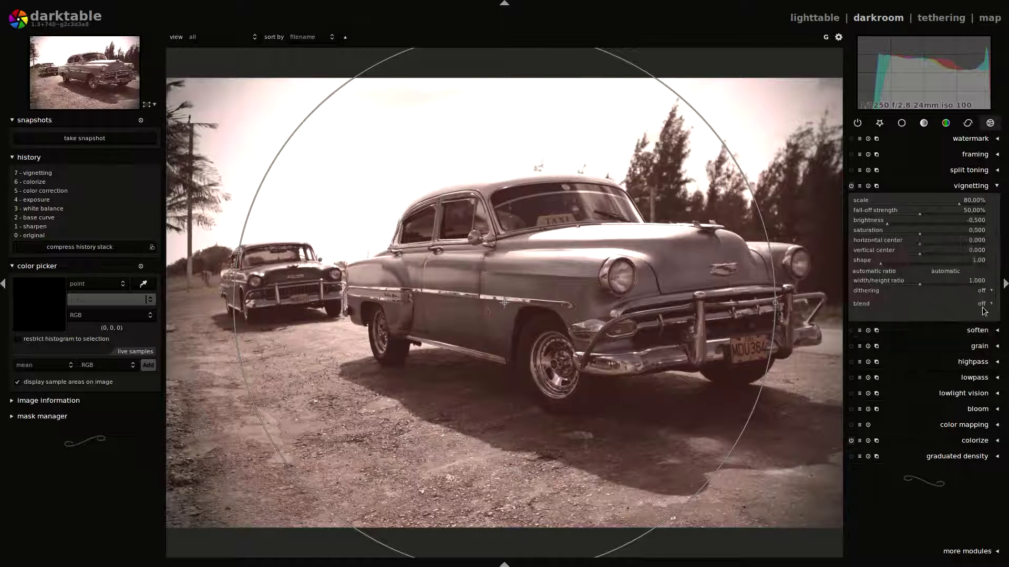
click(983, 304)
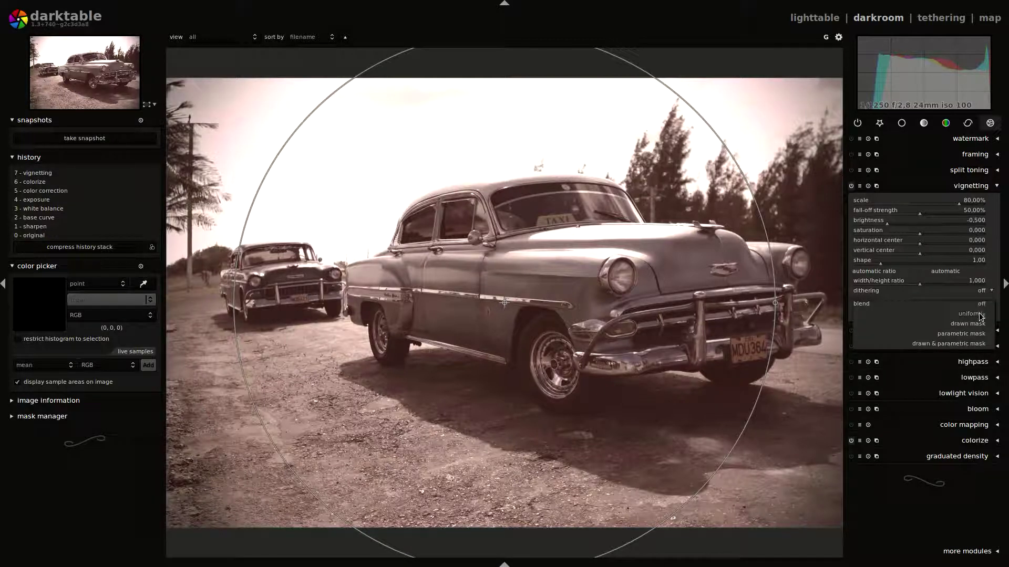
click(979, 314)
click(977, 314)
click(975, 414)
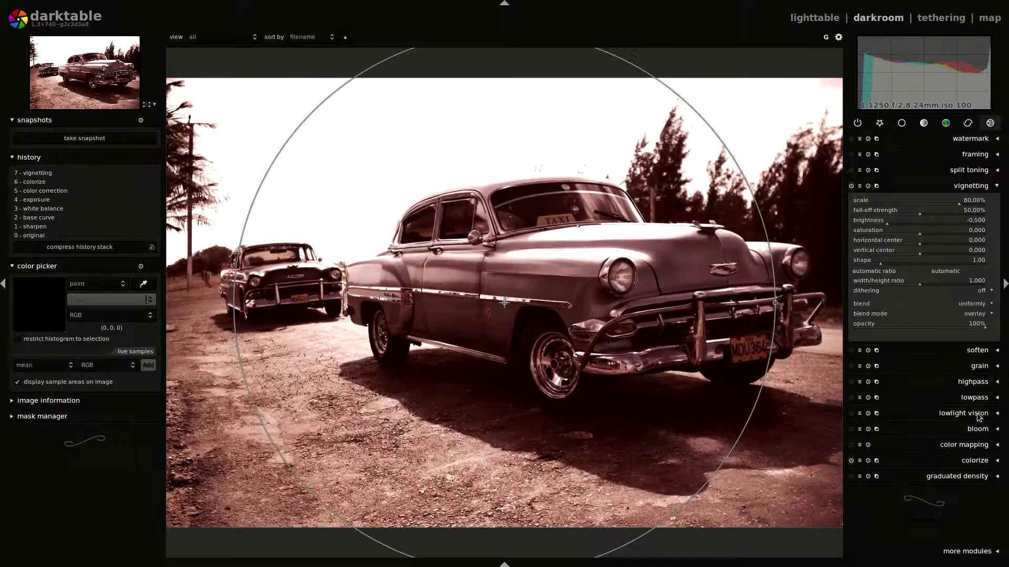
click(960, 187)
click(924, 124)
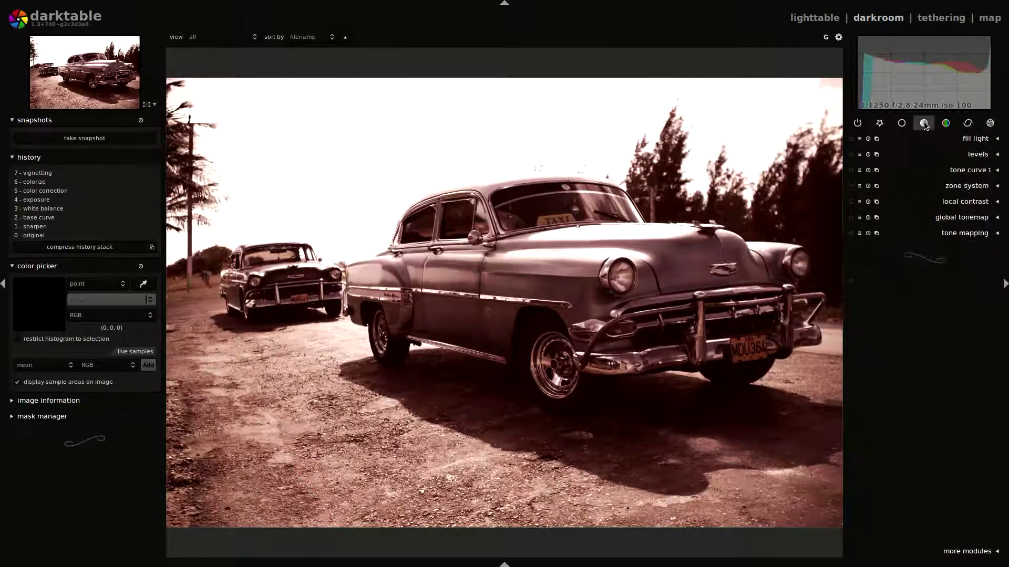
Deepen the exposure black level to -0.039 and set exposure to -0.68 EV
click(902, 123)
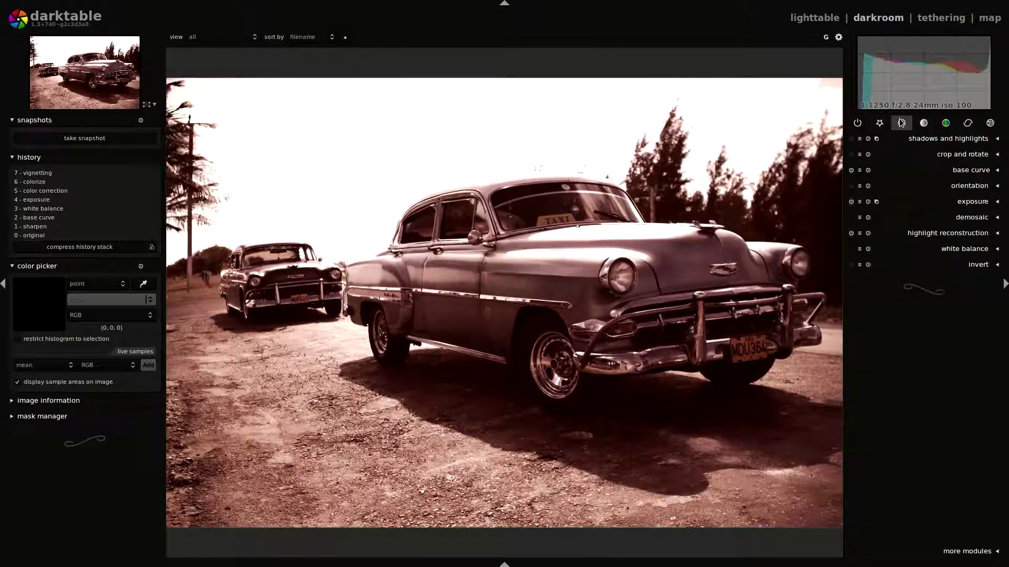
click(963, 203)
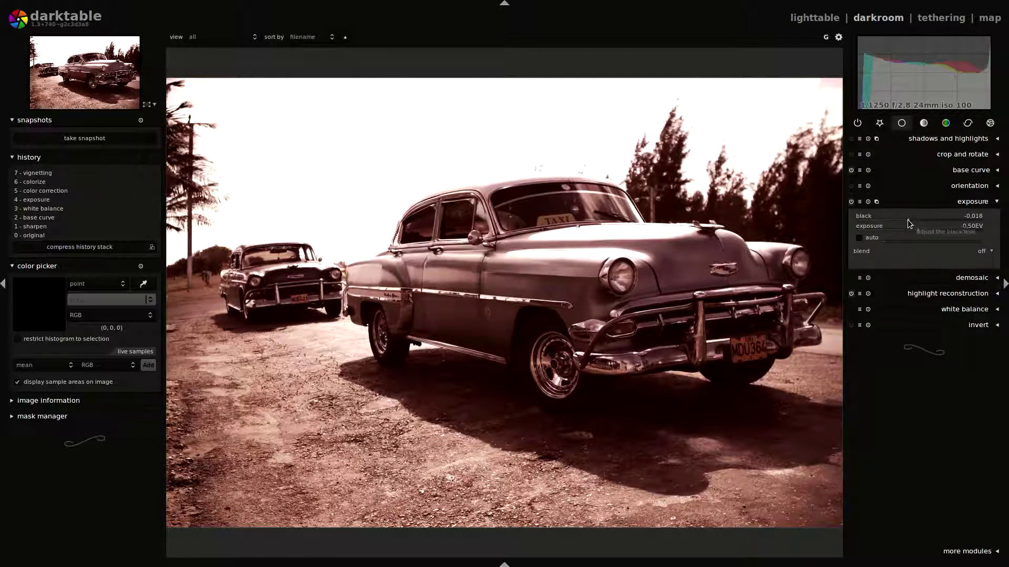
drag(907, 220, 895, 219)
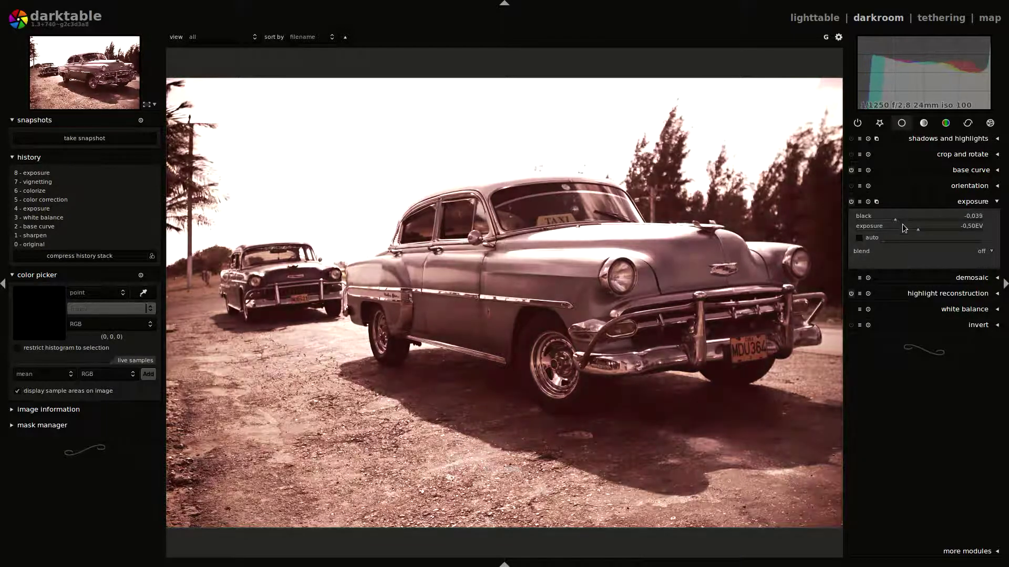
click(914, 228)
click(916, 229)
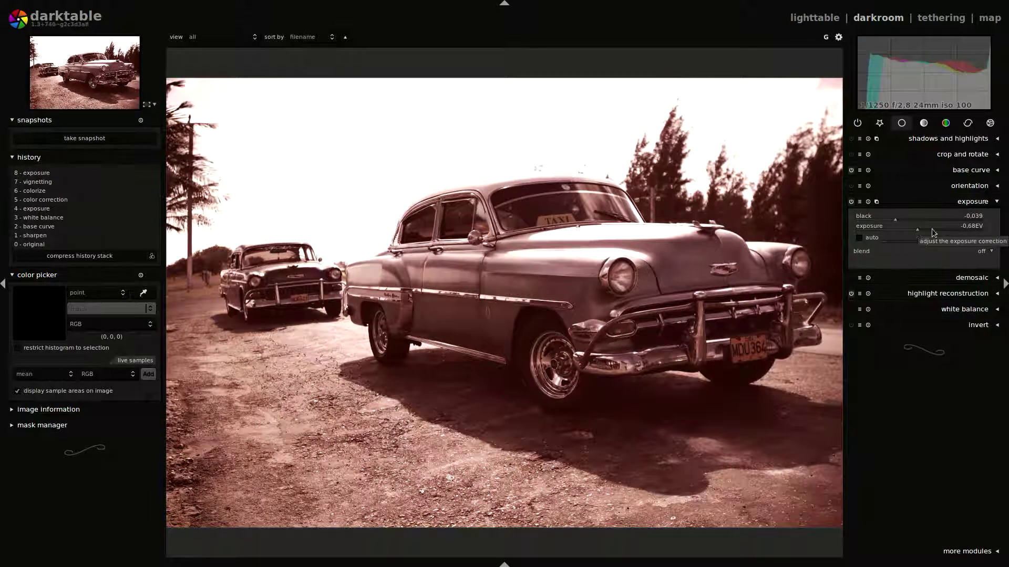
click(978, 201)
click(989, 123)
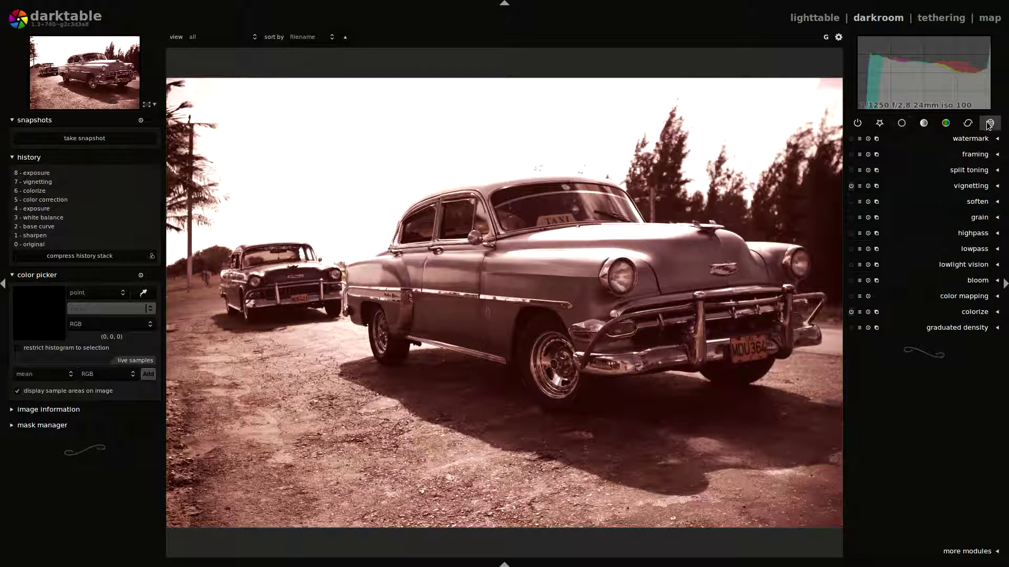
Lower vignette fall-off strength to about 31% and shift colorize hue toward 0.08
click(965, 186)
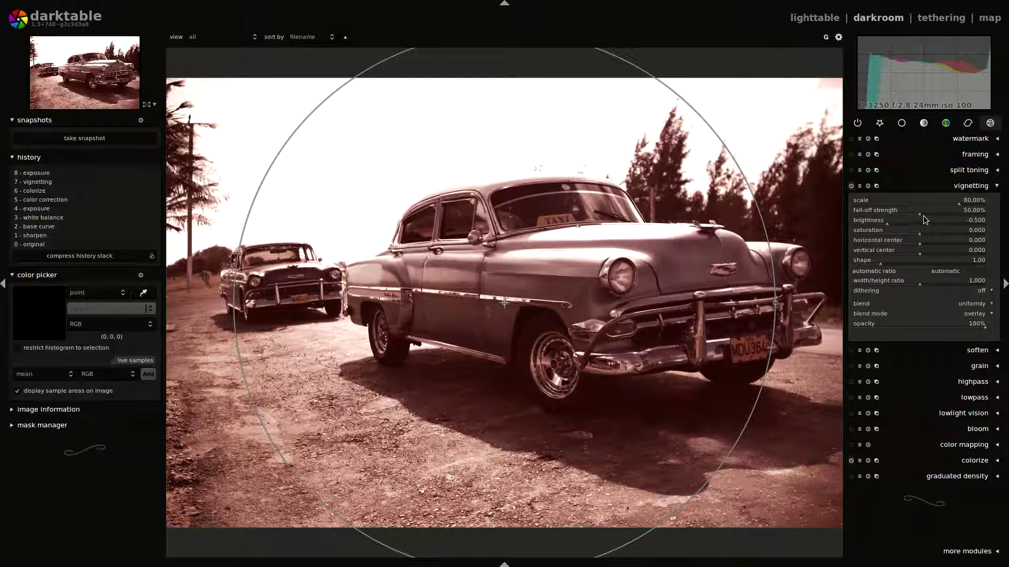
click(895, 214)
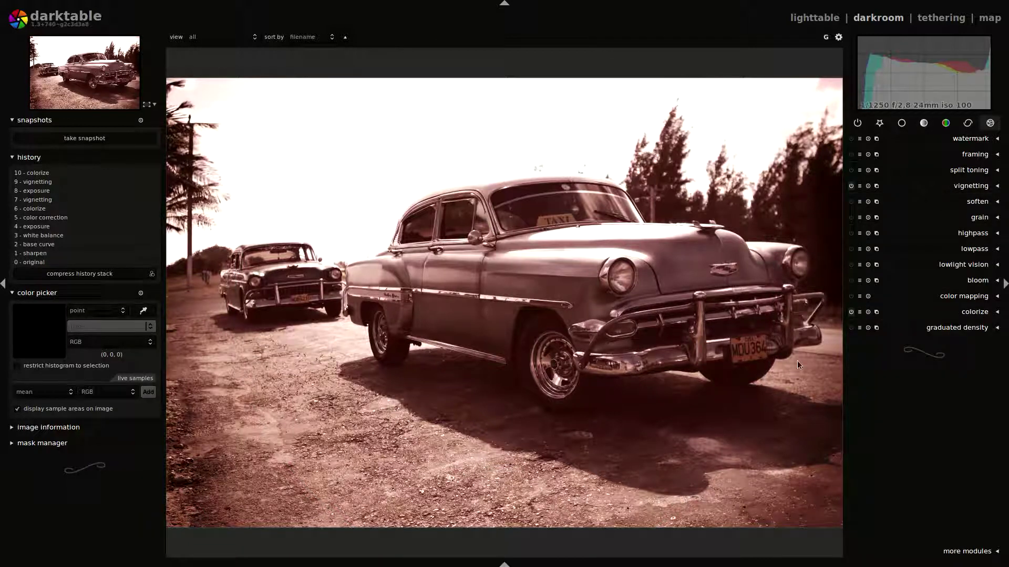
click(969, 317)
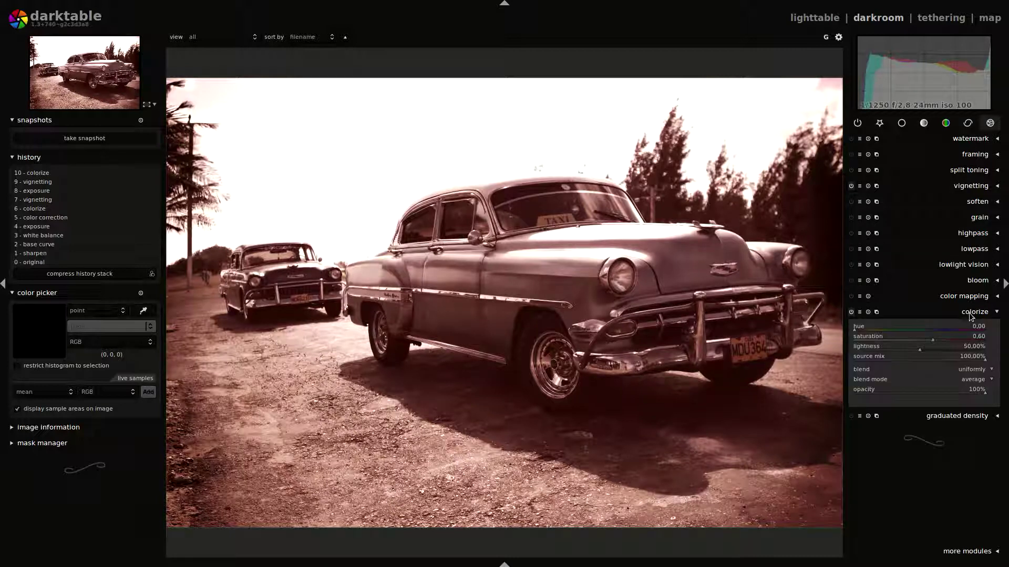
mouse_move(857, 332)
mouse_down()
mouse_move(867, 334)
mouse_move(851, 336)
mouse_up()
Drag white balance temperature up to 9084K, giving tint 1.337, red 2.105, blue 0.718
click(964, 313)
click(922, 124)
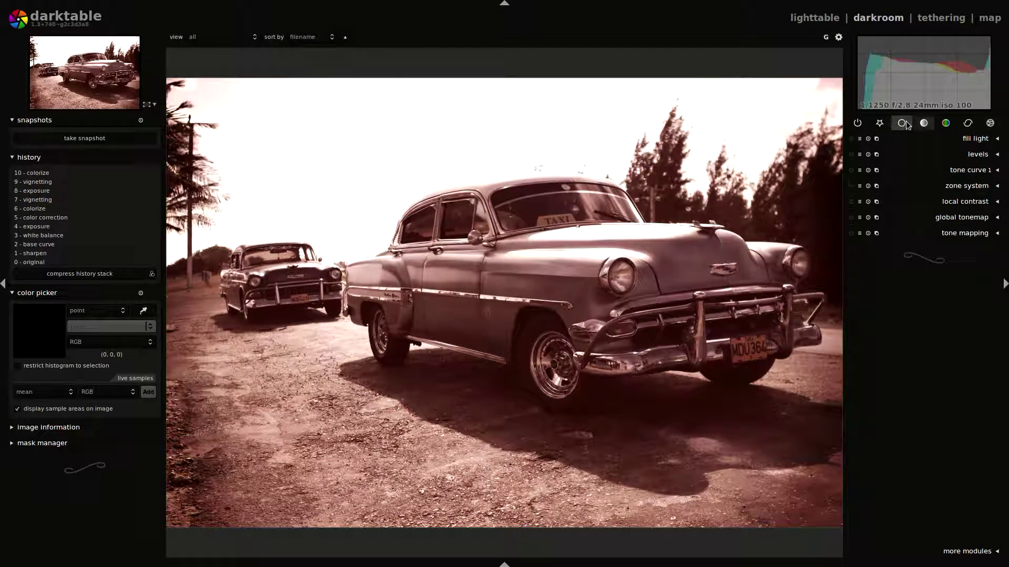
click(904, 123)
click(964, 250)
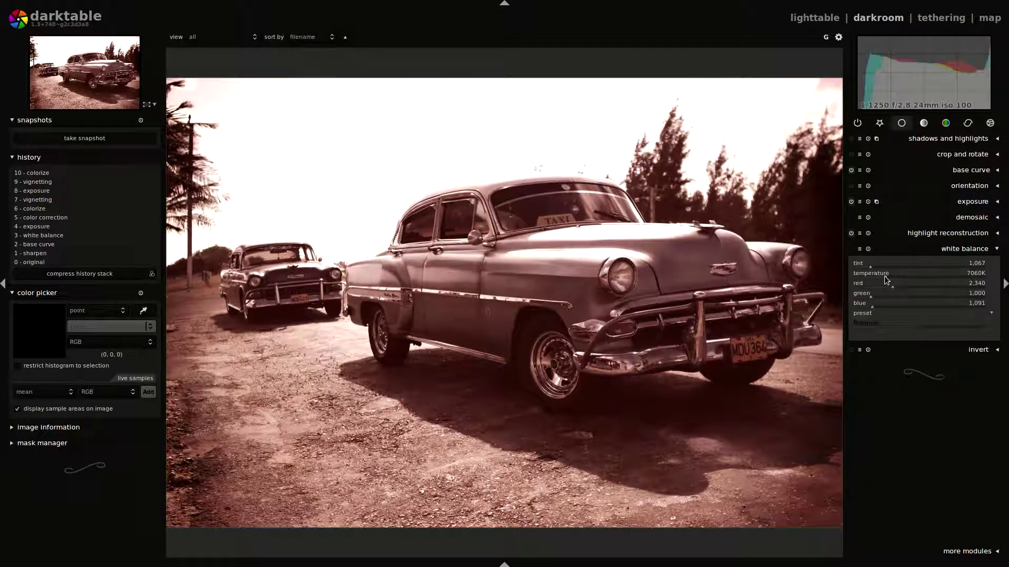
mouse_move(884, 276)
mouse_down()
mouse_move(899, 276)
mouse_move(865, 267)
mouse_move(874, 267)
mouse_up()
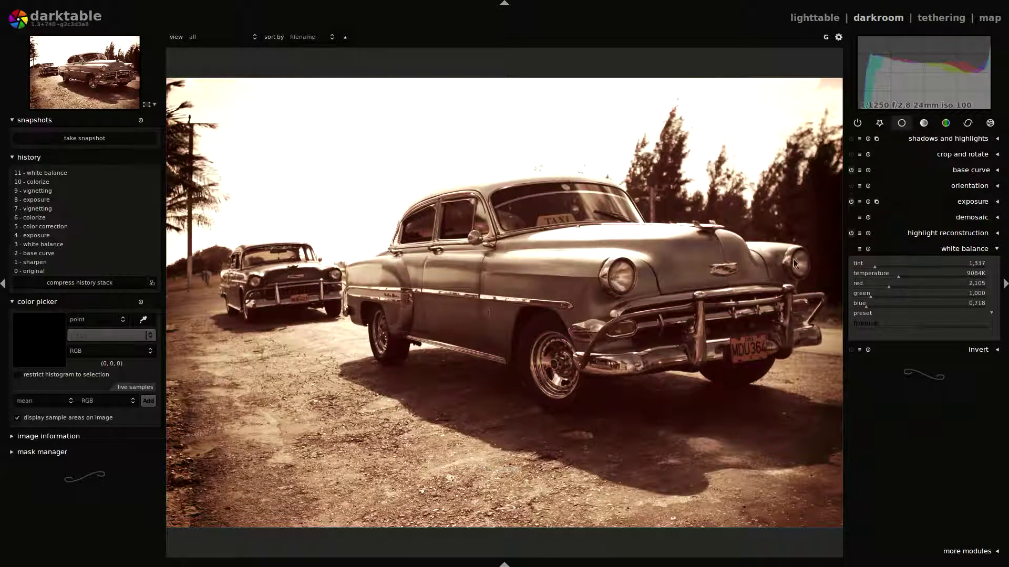